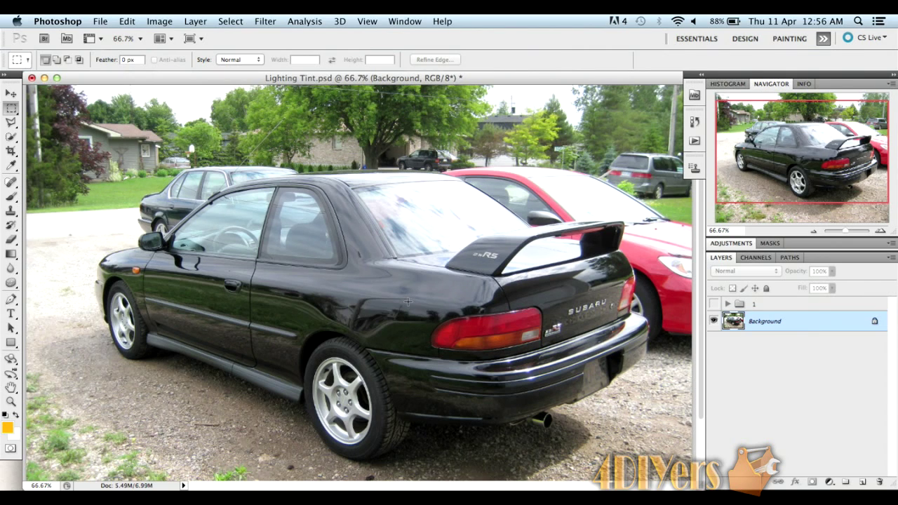
Step: Draw a rectangular selection around the car's rear tail-light area
{"action": "left_click_drag", "start_coordinate": [444, 327], "coordinate": [664, 373]}
{"action": "left_click_drag", "start_coordinate": [601, 361], "coordinate": [599, 342]}
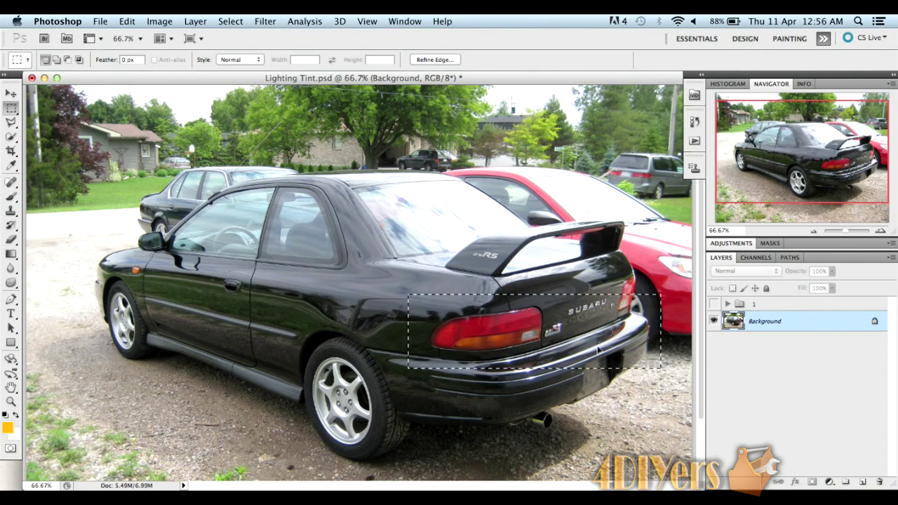
{"action": "left_click", "coordinate": [646, 269]}
{"action": "left_click_drag", "start_coordinate": [646, 269], "coordinate": [457, 363]}
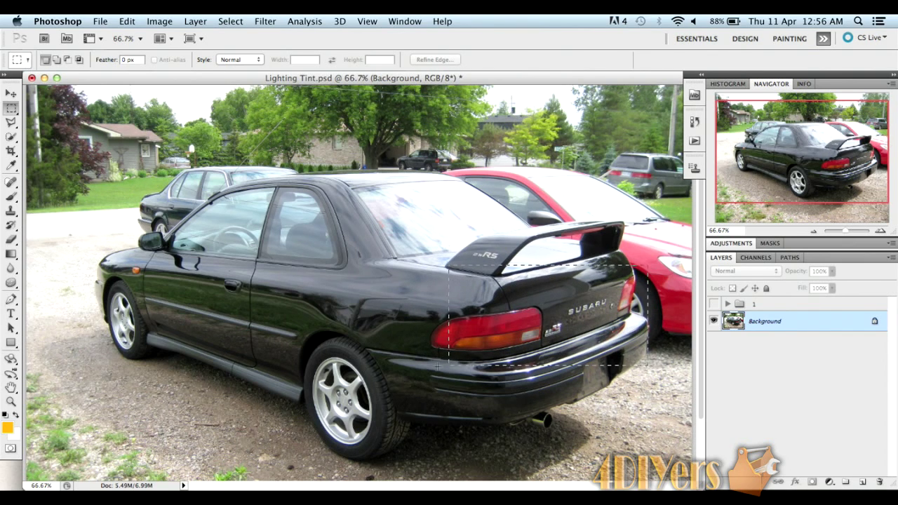
{"action": "left_click_drag", "start_coordinate": [426, 366], "coordinate": [424, 364]}
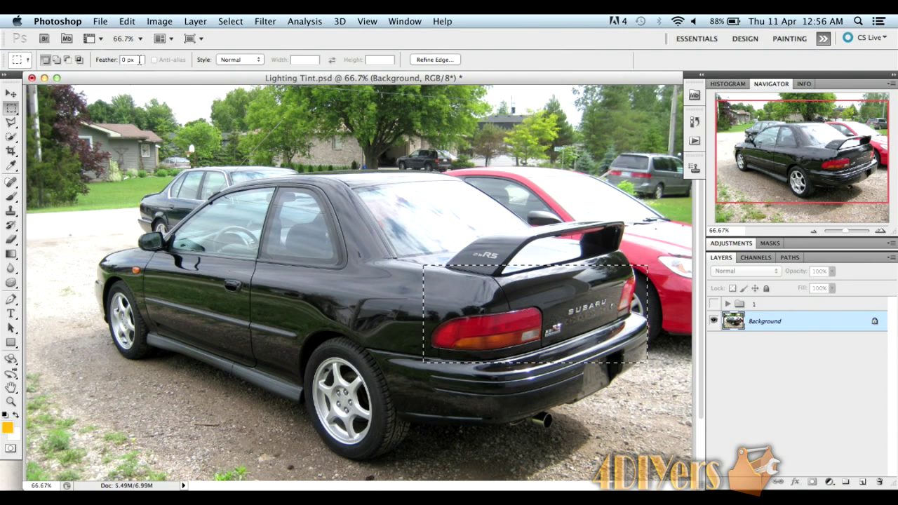
Step: Copy and paste the tail-light area onto a new layer named 'Tail lights'
{"action": "left_click", "coordinate": [127, 22]}
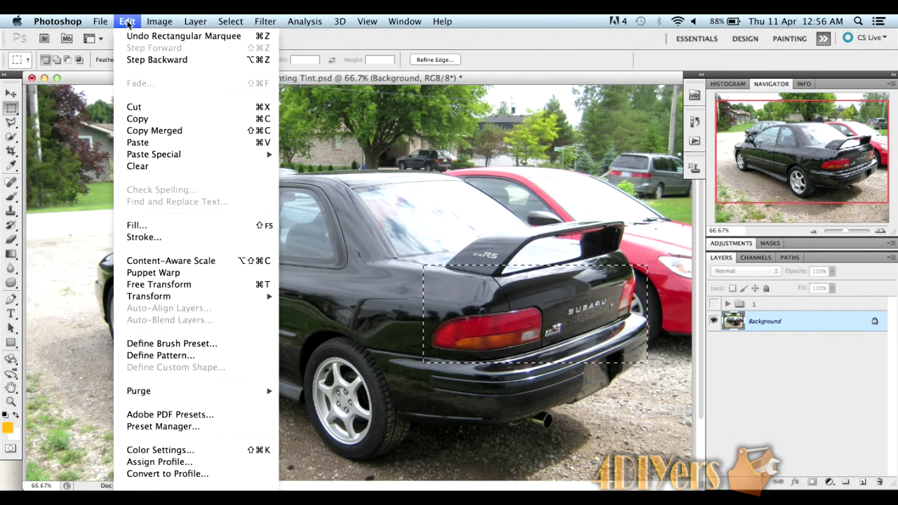
{"action": "left_click", "coordinate": [149, 119]}
{"action": "left_click", "coordinate": [131, 22]}
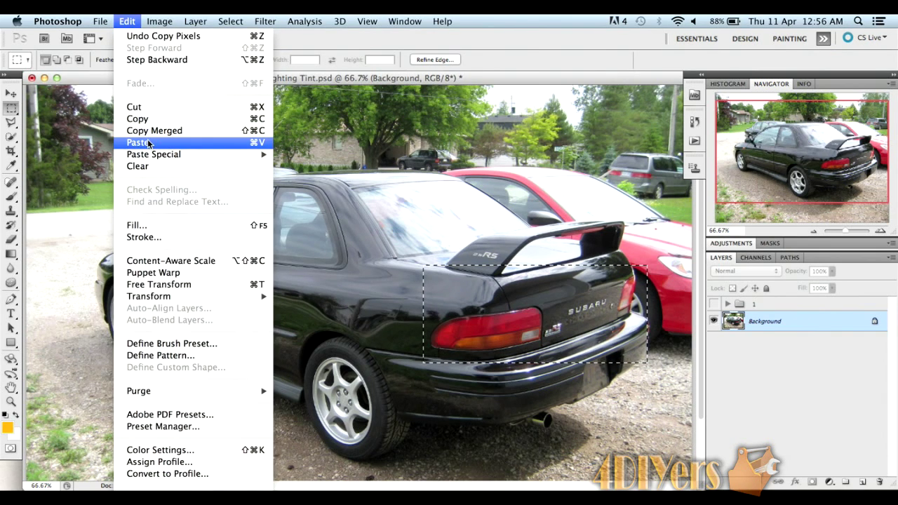
{"action": "left_click", "coordinate": [138, 142]}
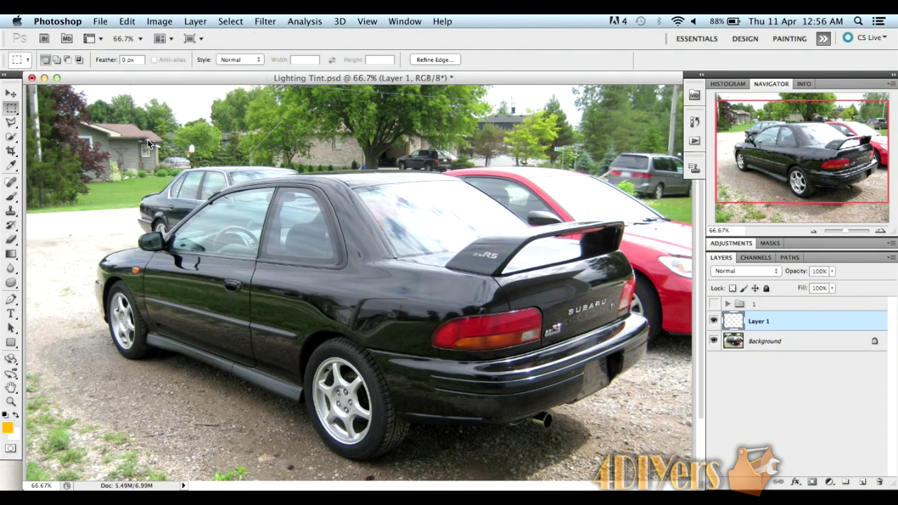
{"action": "double_click", "coordinate": [764, 324]}
{"action": "type", "text": "1"}
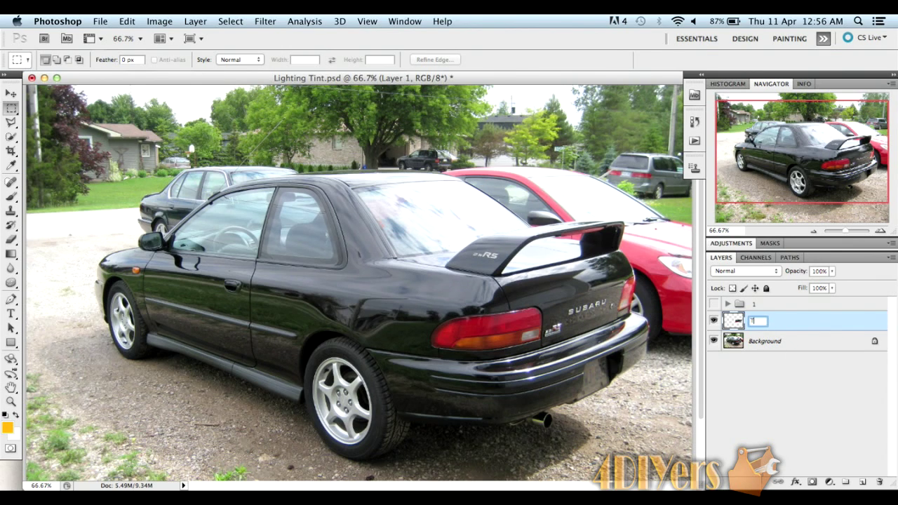
{"action": "type", "text": "ail lights"}
{"action": "left_click", "coordinate": [789, 383]}
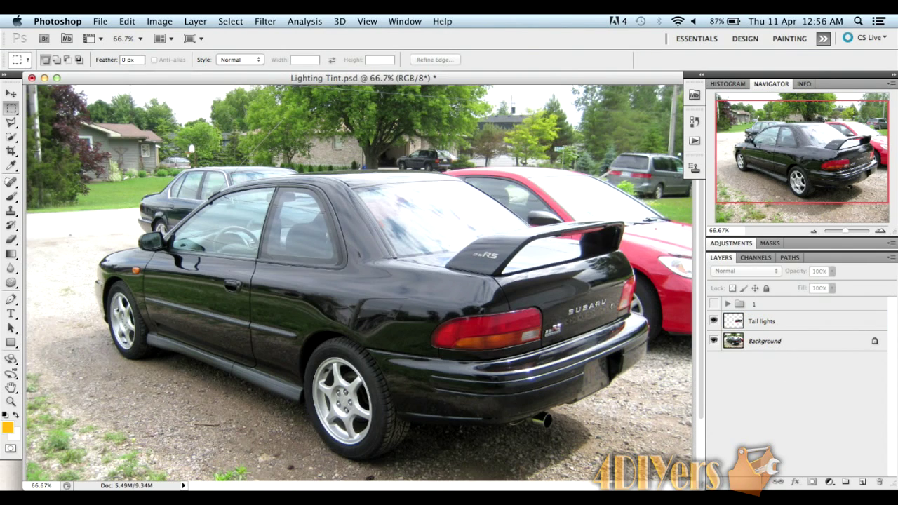
Step: Select the orange fender lamp on Background and paste a copy onto a new layer
{"action": "left_click_drag", "start_coordinate": [143, 262], "coordinate": [127, 277]}
{"action": "left_click", "coordinate": [806, 349]}
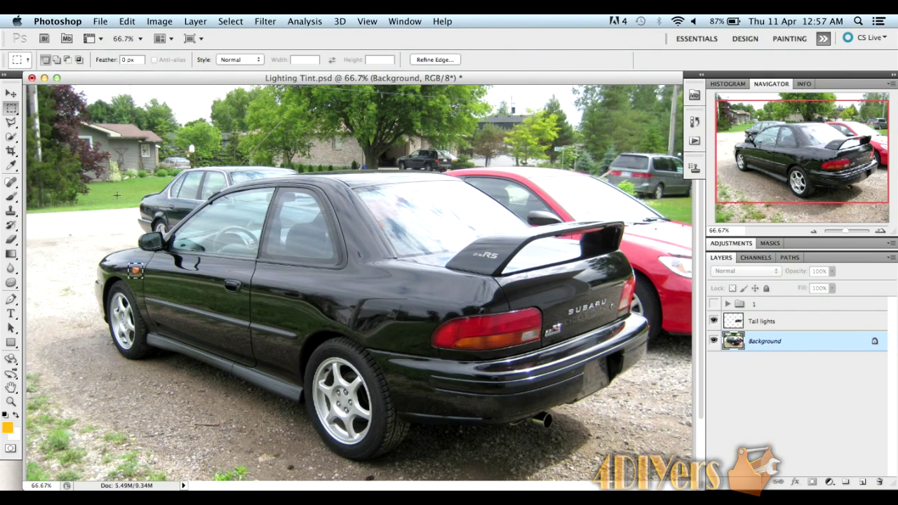
{"action": "left_click", "coordinate": [127, 22]}
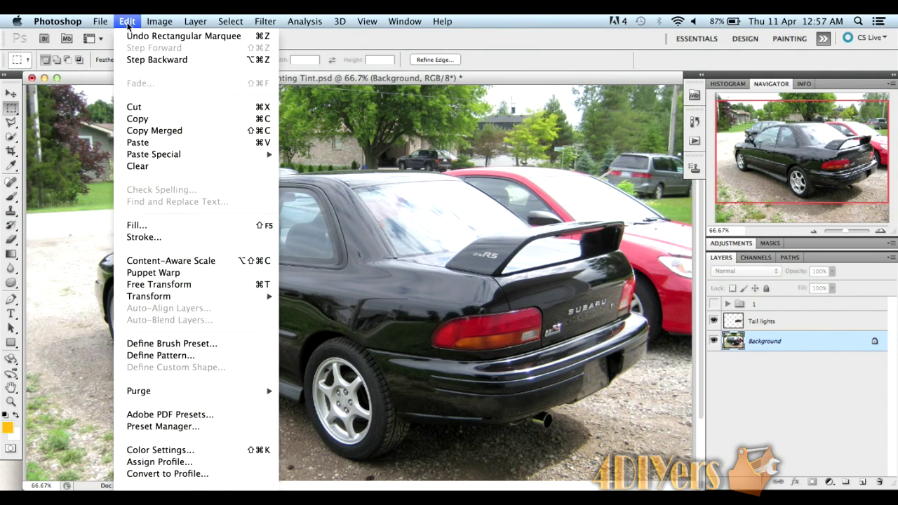
{"action": "left_click", "coordinate": [166, 123]}
{"action": "left_click", "coordinate": [127, 21]}
{"action": "left_click", "coordinate": [146, 143]}
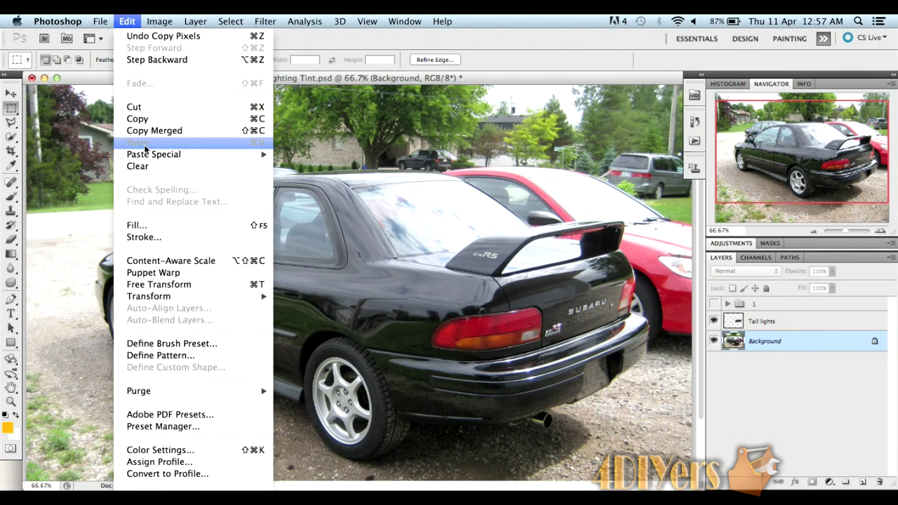
Step: Name the new layer 'Fender light' and hide the Background photo
{"action": "double_click", "coordinate": [758, 341]}
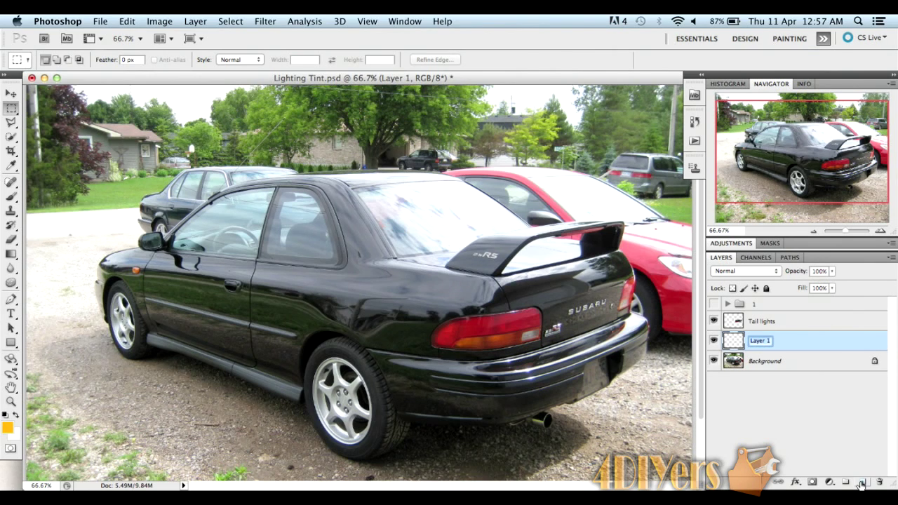
{"action": "type", "text": "Fender light"}
{"action": "key", "text": "Return"}
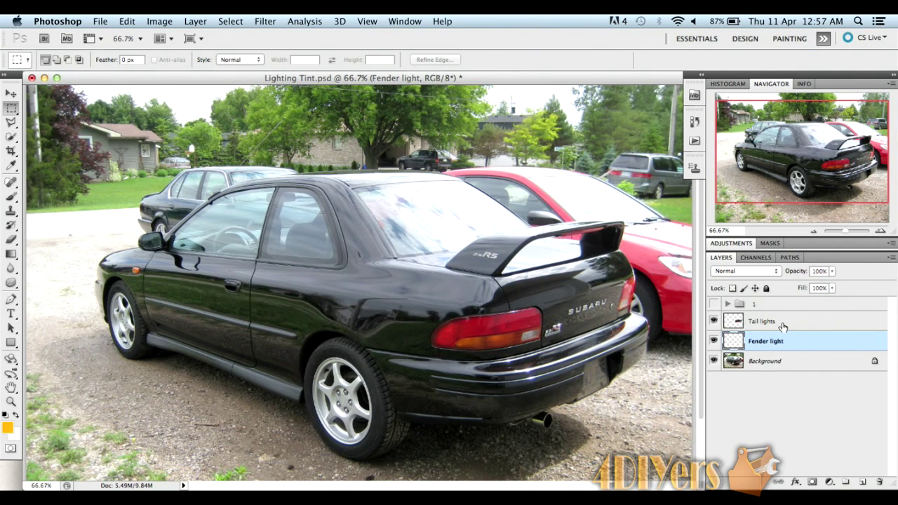
{"action": "left_click", "coordinate": [714, 360]}
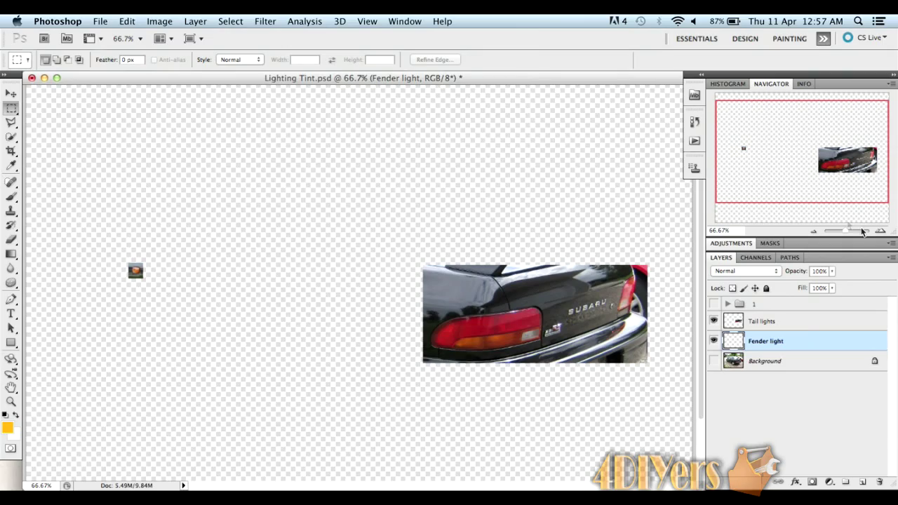
Step: At 200% zoom, lasso and delete the bodywork above the tail light on Tail lights
{"action": "left_click", "coordinate": [881, 231]}
{"action": "left_click", "coordinate": [881, 231]}
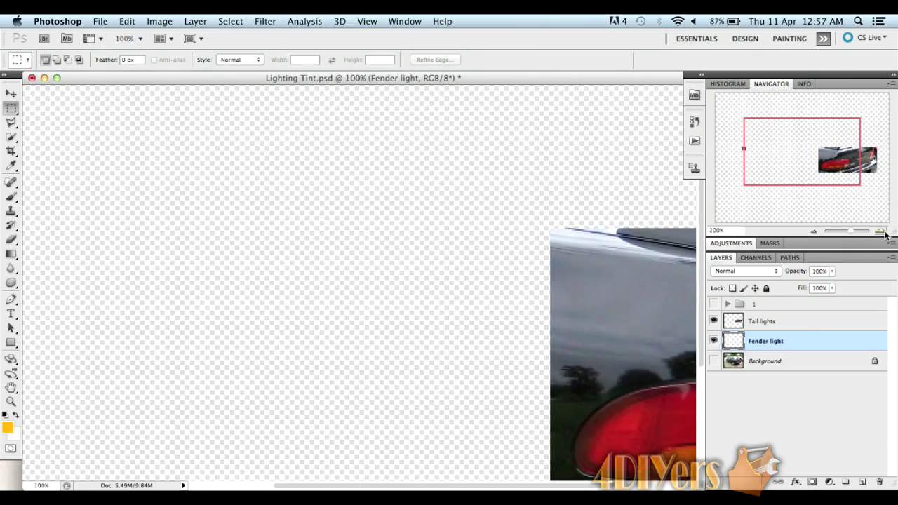
{"action": "left_click_drag", "start_coordinate": [820, 157], "coordinate": [848, 167]}
{"action": "left_click", "coordinate": [789, 321]}
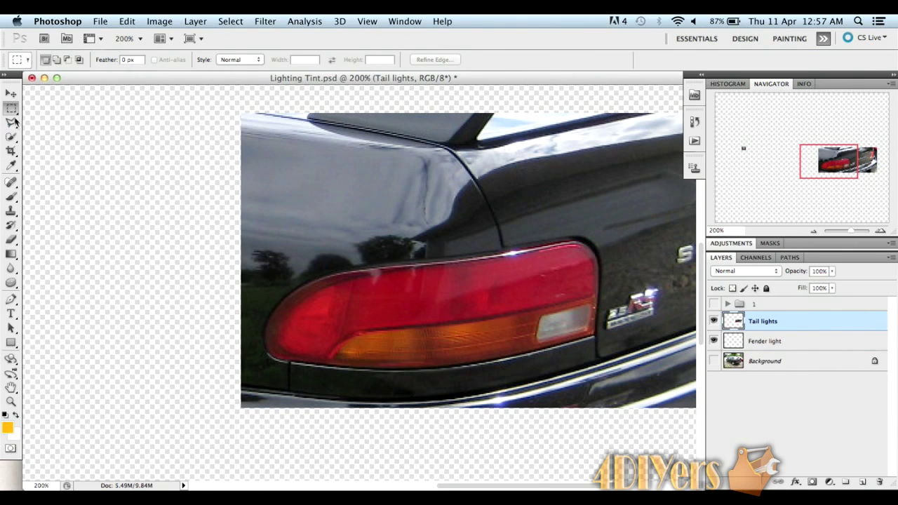
{"action": "left_click", "coordinate": [11, 121]}
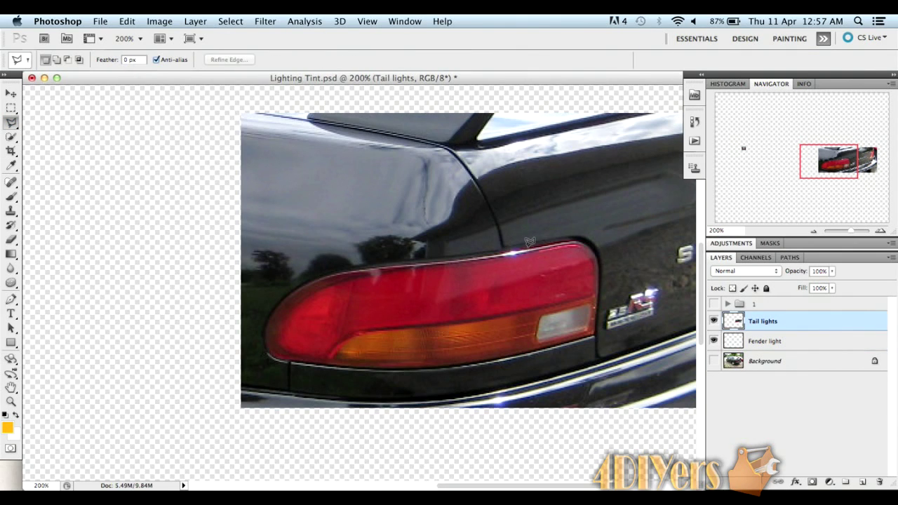
{"action": "mouse_move", "coordinate": [529, 242]}
{"action": "left_mouse_down"}
{"action": "mouse_move", "coordinate": [344, 260]}
{"action": "mouse_move", "coordinate": [301, 278]}
{"action": "mouse_move", "coordinate": [268, 308]}
{"action": "mouse_move", "coordinate": [205, 315]}
{"action": "mouse_move", "coordinate": [215, 137]}
{"action": "mouse_move", "coordinate": [238, 101]}
{"action": "mouse_move", "coordinate": [611, 98]}
{"action": "left_mouse_up"}
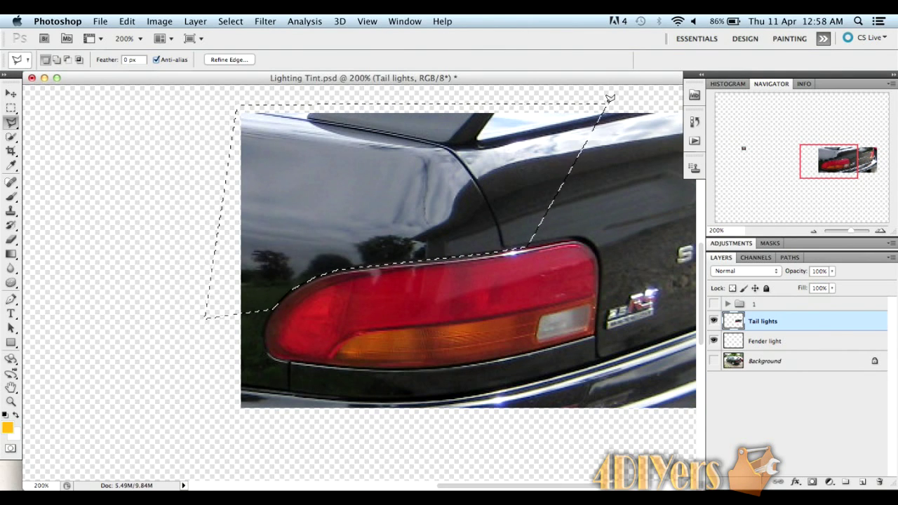
{"action": "key", "text": "Delete"}
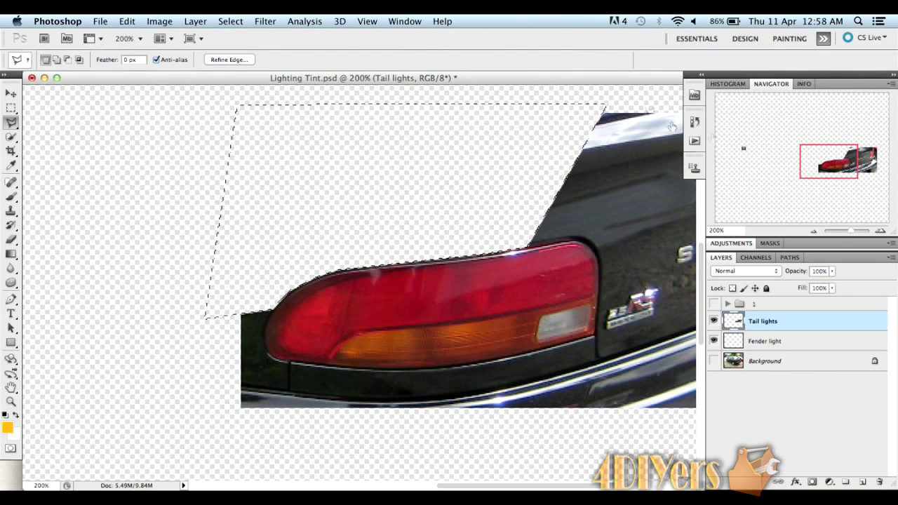
Step: Zoom back out to 50%, clear the selection, and return to the Rectangular Marquee
{"action": "left_click_drag", "start_coordinate": [817, 160], "coordinate": [835, 162]}
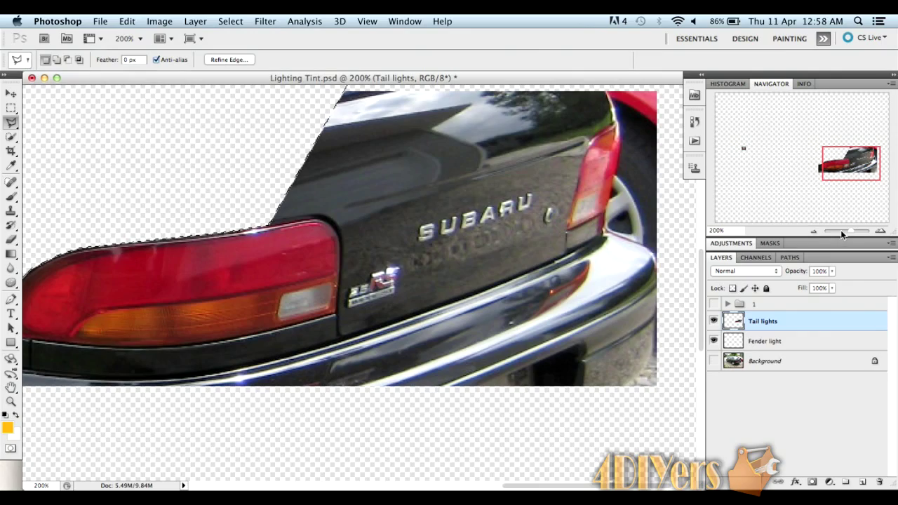
{"action": "left_click", "coordinate": [814, 232]}
{"action": "left_click", "coordinate": [813, 232]}
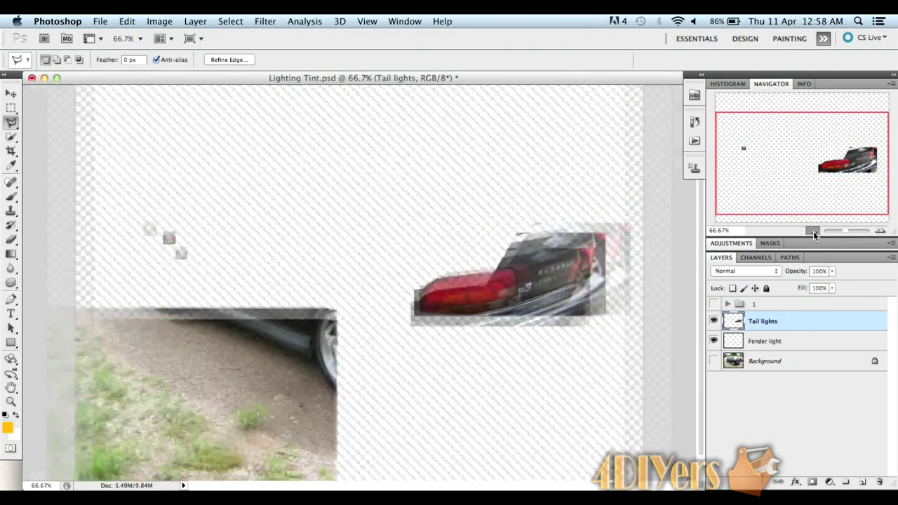
{"action": "left_click", "coordinate": [813, 232]}
{"action": "key", "text": "ctrl+d"}
{"action": "left_click", "coordinate": [11, 107]}
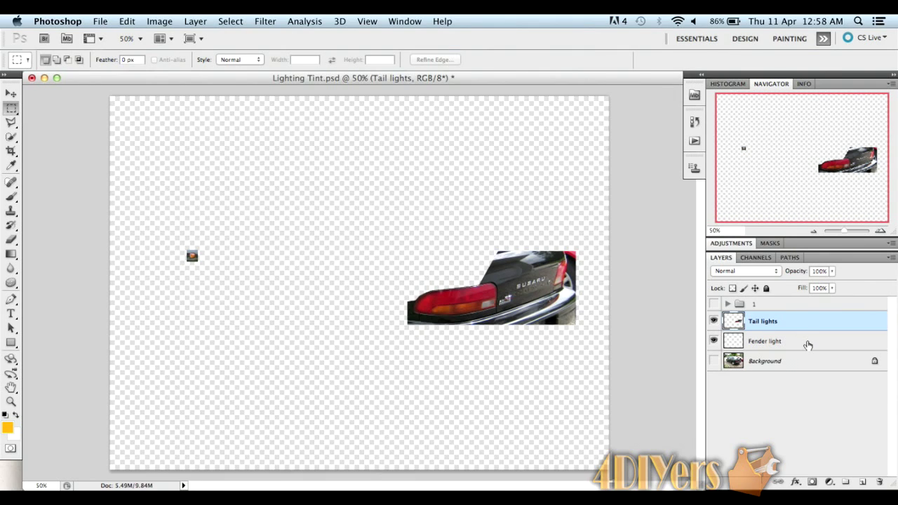
Step: Group Tail lights and Fender light, hide Group 1, and show group 1 with Background
{"action": "left_click", "coordinate": [806, 344], "text": "shift"}
{"action": "left_click_drag", "start_coordinate": [807, 343], "coordinate": [846, 480]}
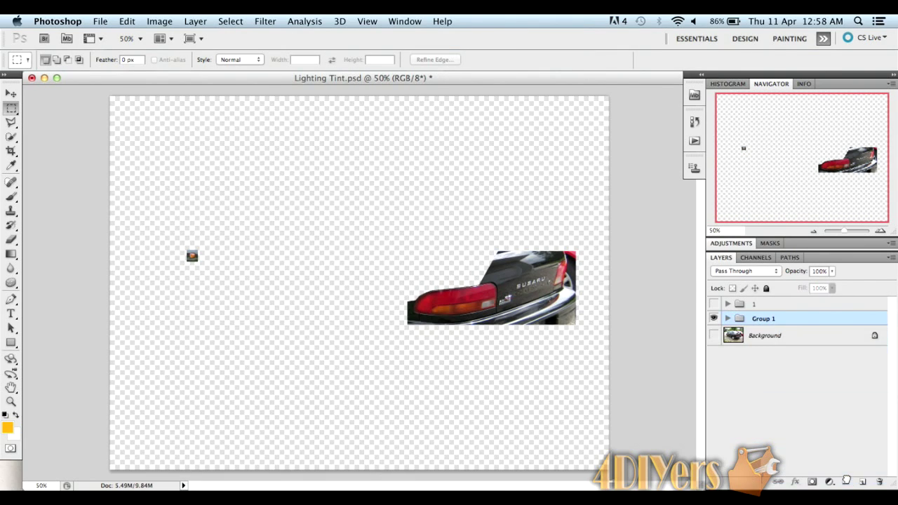
{"action": "left_click", "coordinate": [713, 320]}
{"action": "left_click", "coordinate": [714, 304]}
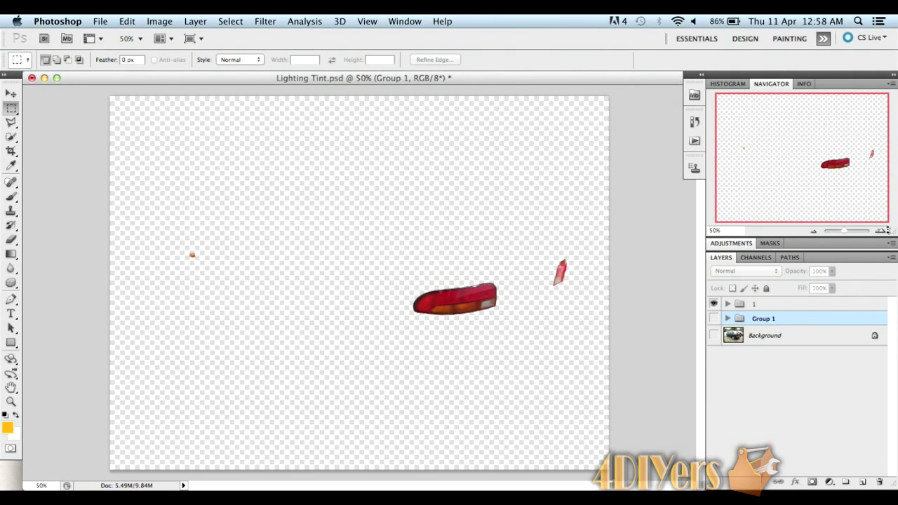
{"action": "left_click", "coordinate": [880, 232]}
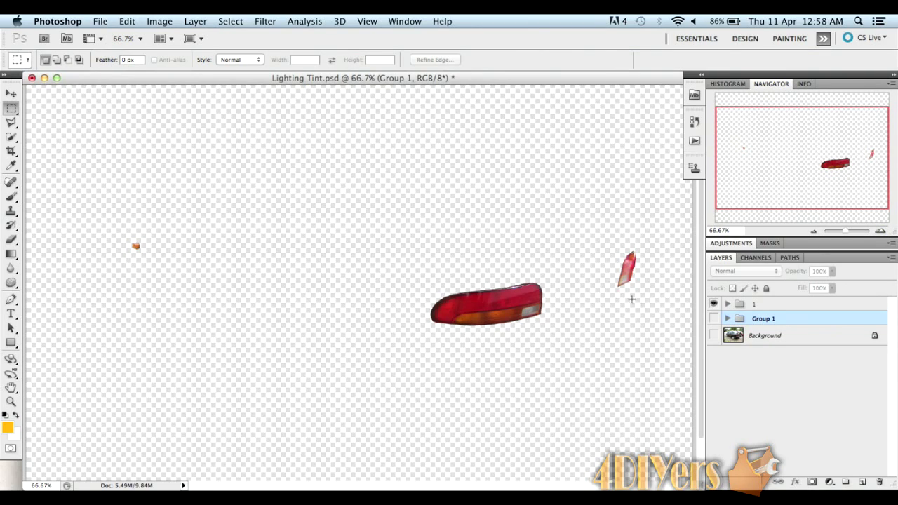
{"action": "left_click", "coordinate": [713, 335]}
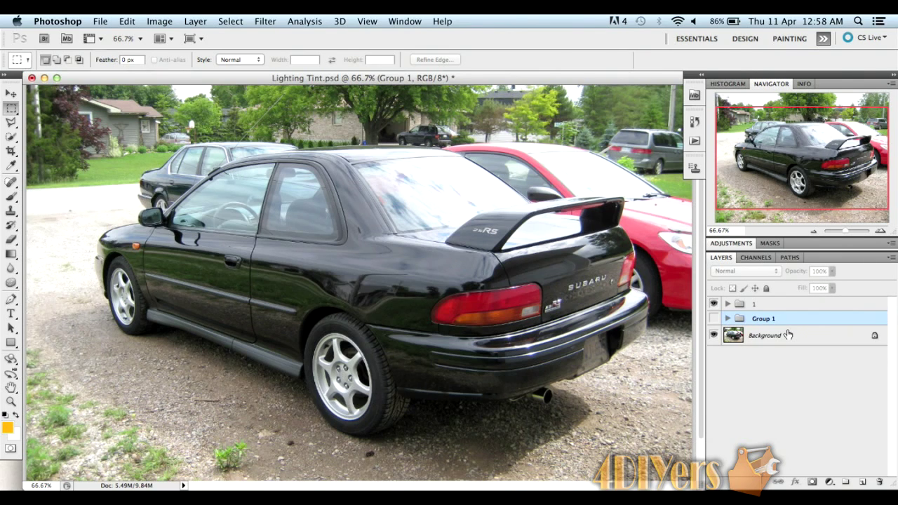
Step: Expand group 1 and open the Layer Style dialog for Tail lights
{"action": "left_click", "coordinate": [726, 304]}
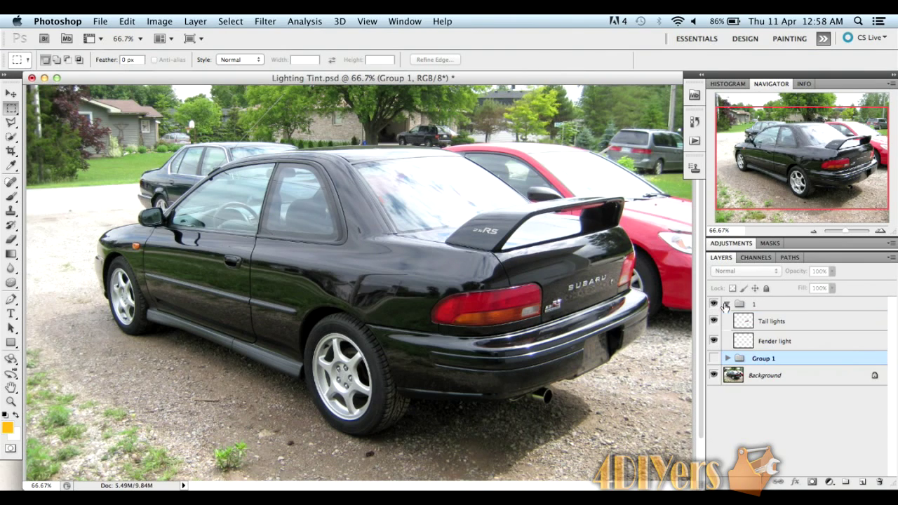
{"action": "left_click", "coordinate": [790, 322]}
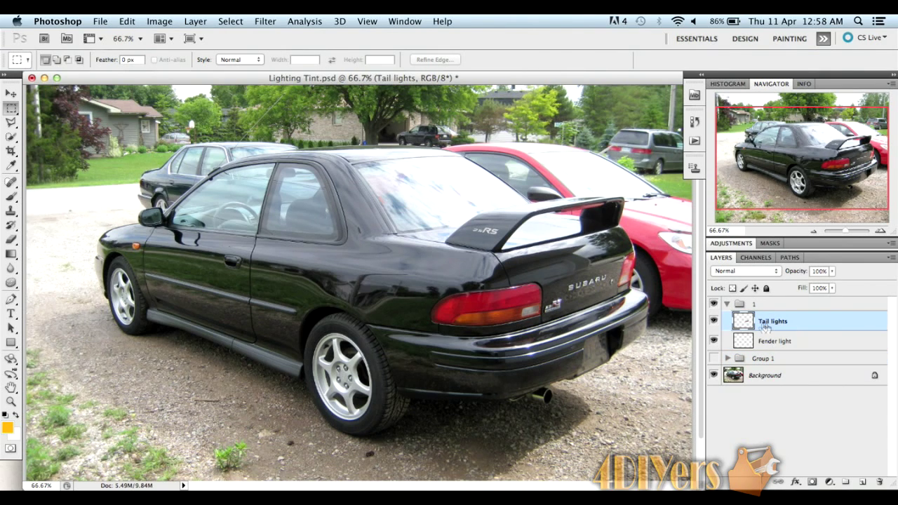
{"action": "double_click", "coordinate": [822, 328]}
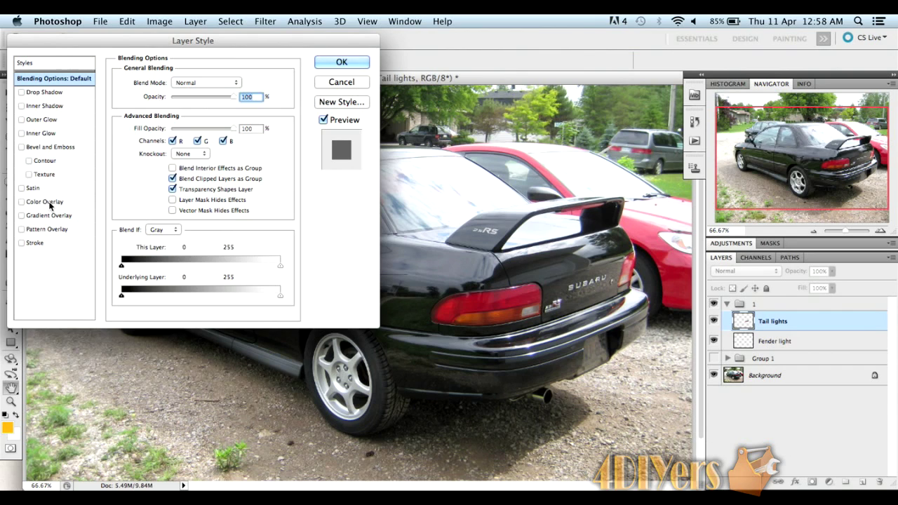
Step: Add a red Color Overlay at 20% opacity to the Tail lights layer
{"action": "left_click", "coordinate": [81, 204]}
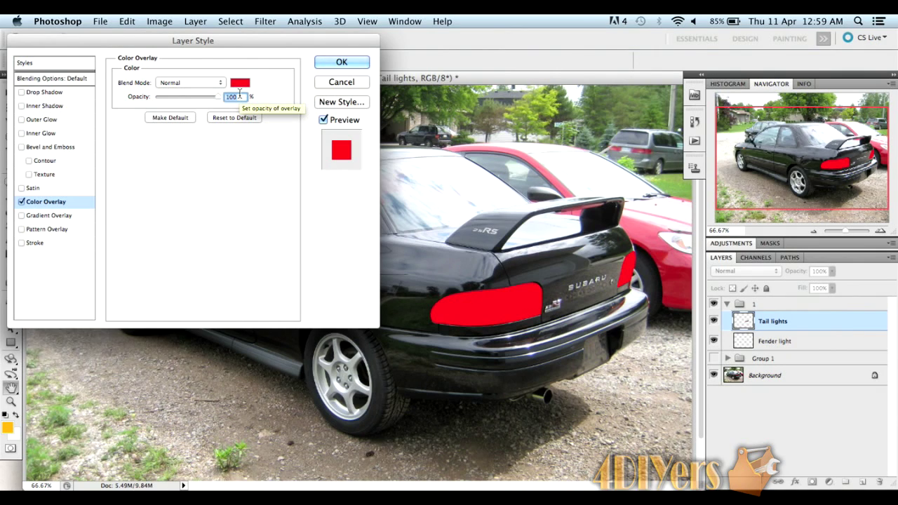
{"action": "type", "text": "20"}
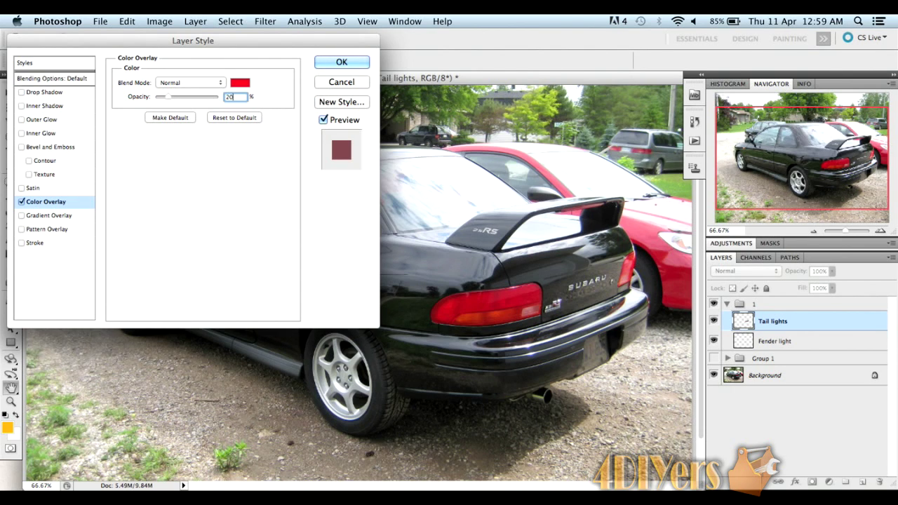
{"action": "left_click", "coordinate": [342, 63]}
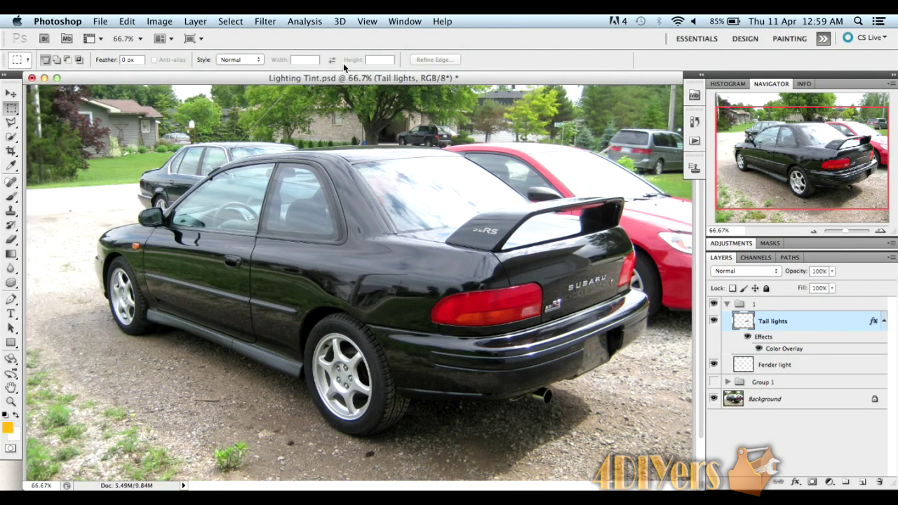
Step: Choose the Sponge tool in Desaturate mode with 20% flow
{"action": "left_click", "coordinate": [9, 285]}
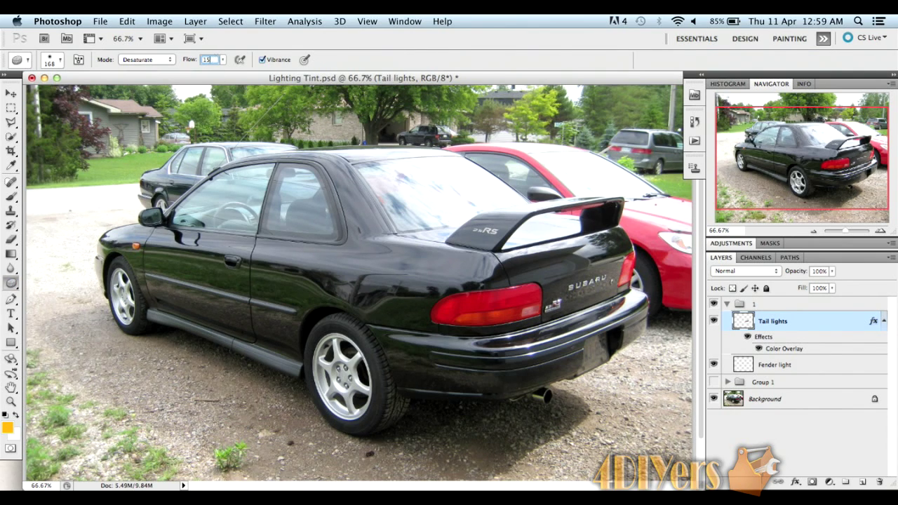
{"action": "type", "text": "20"}
{"action": "key", "text": "Return"}
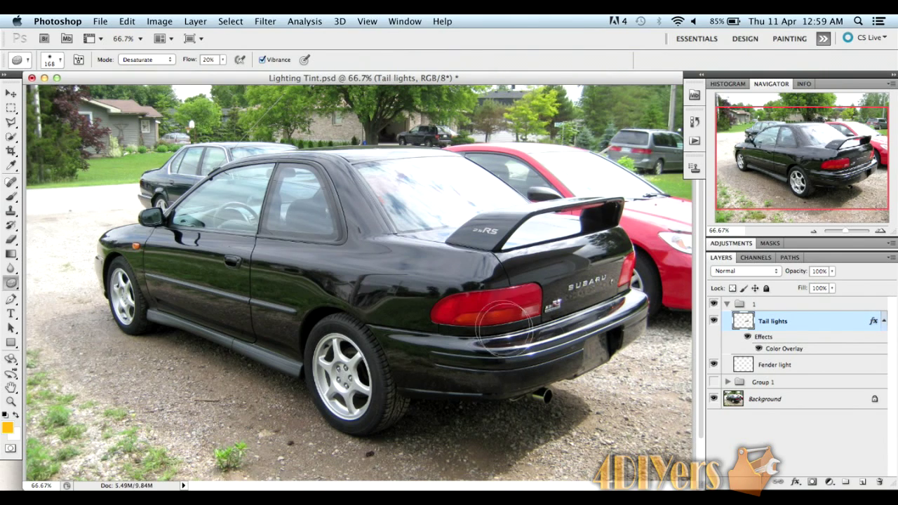
Step: Change the Tail lights Color Overlay colour from red to black (000000)
{"action": "double_click", "coordinate": [825, 322]}
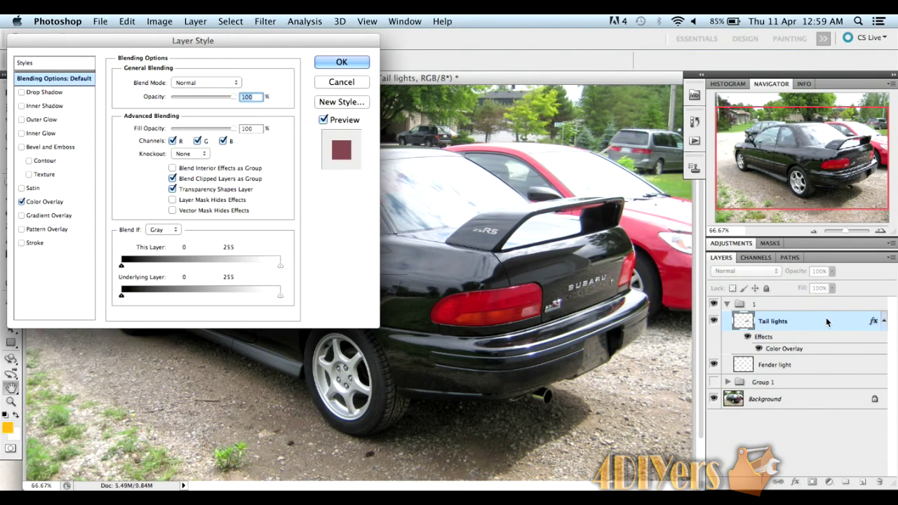
{"action": "left_click", "coordinate": [82, 204]}
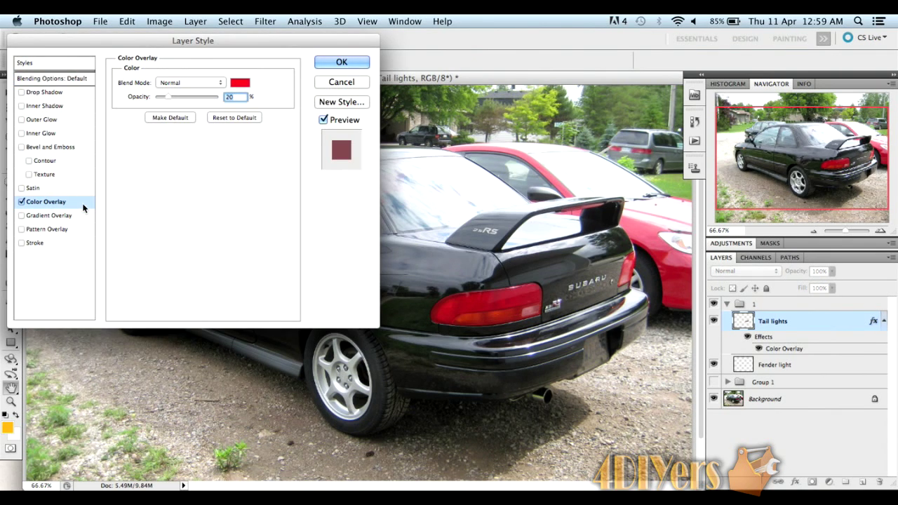
{"action": "left_click", "coordinate": [240, 87]}
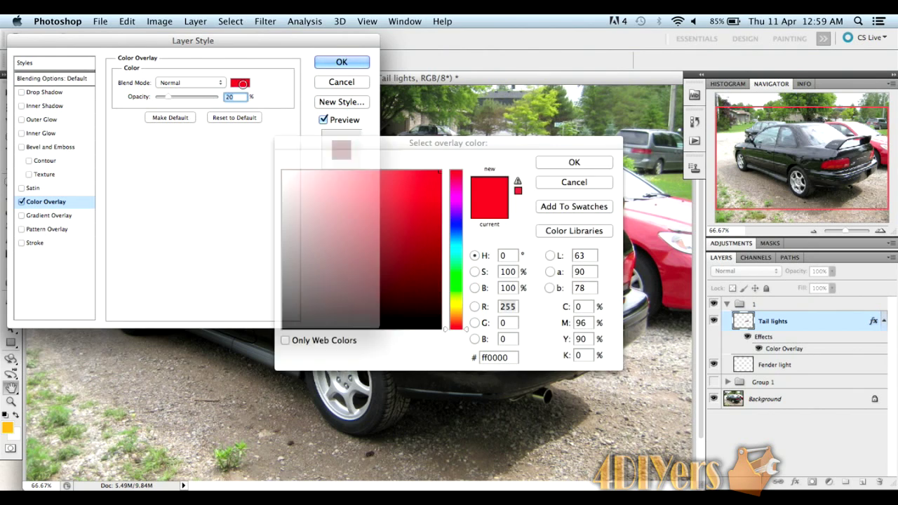
{"action": "left_click", "coordinate": [427, 297]}
{"action": "left_click_drag", "start_coordinate": [427, 297], "coordinate": [442, 329]}
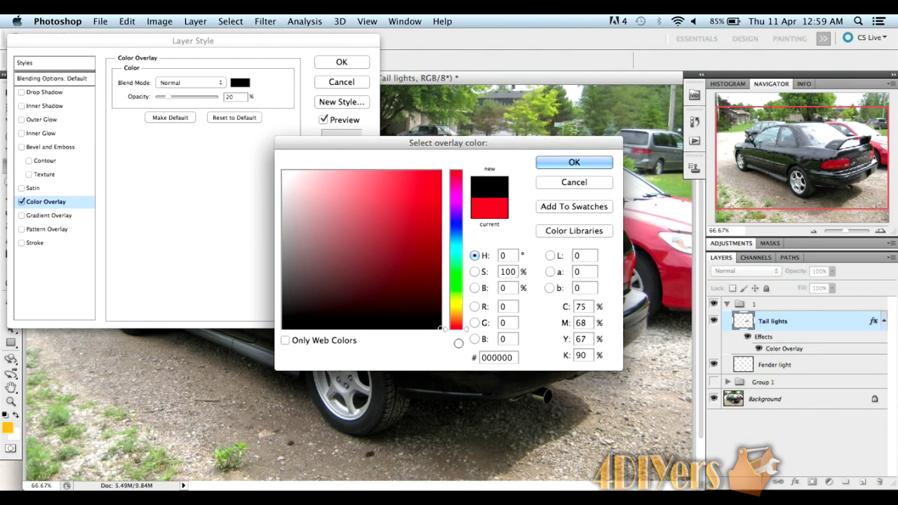
{"action": "left_click", "coordinate": [567, 163]}
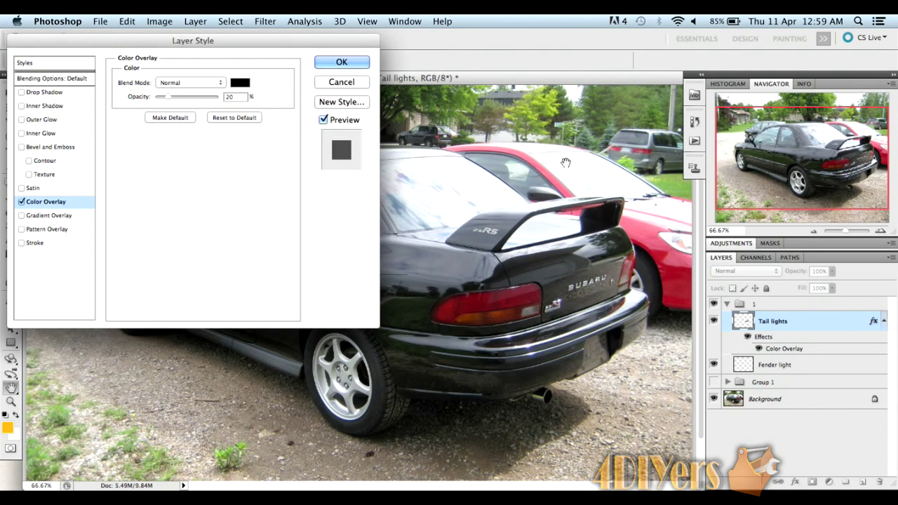
{"action": "left_click", "coordinate": [361, 64]}
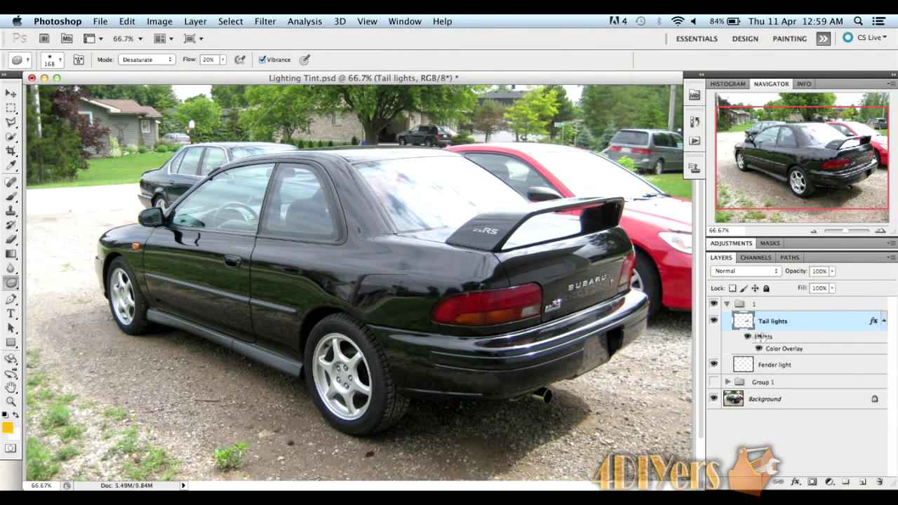
Step: Select the Fender light layer and zoom to 200% on the front fender
{"action": "left_click", "coordinate": [806, 366]}
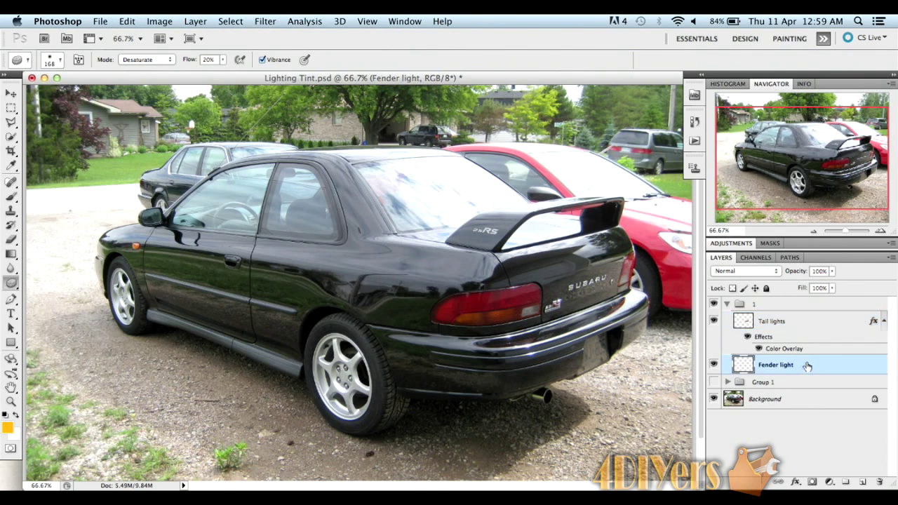
{"action": "left_click", "coordinate": [883, 233]}
{"action": "left_click", "coordinate": [882, 234]}
{"action": "left_click_drag", "start_coordinate": [808, 174], "coordinate": [740, 169]}
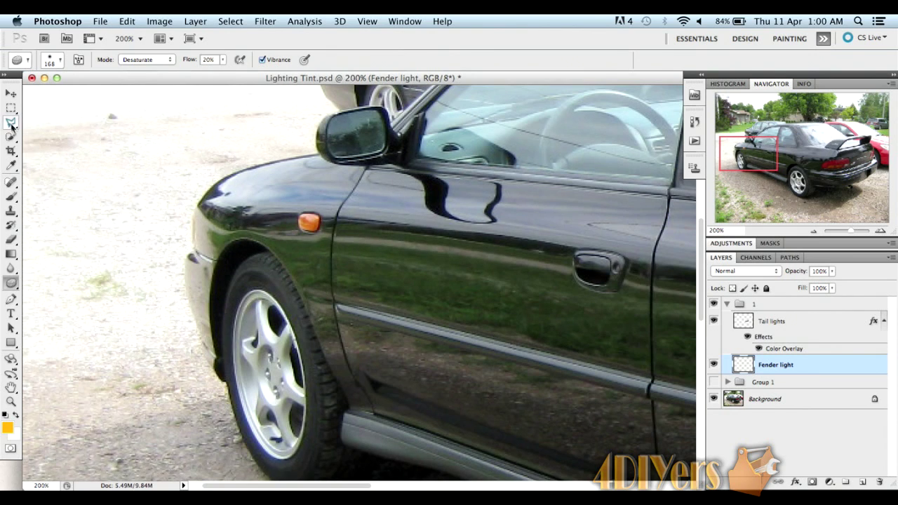
{"action": "left_click", "coordinate": [11, 93]}
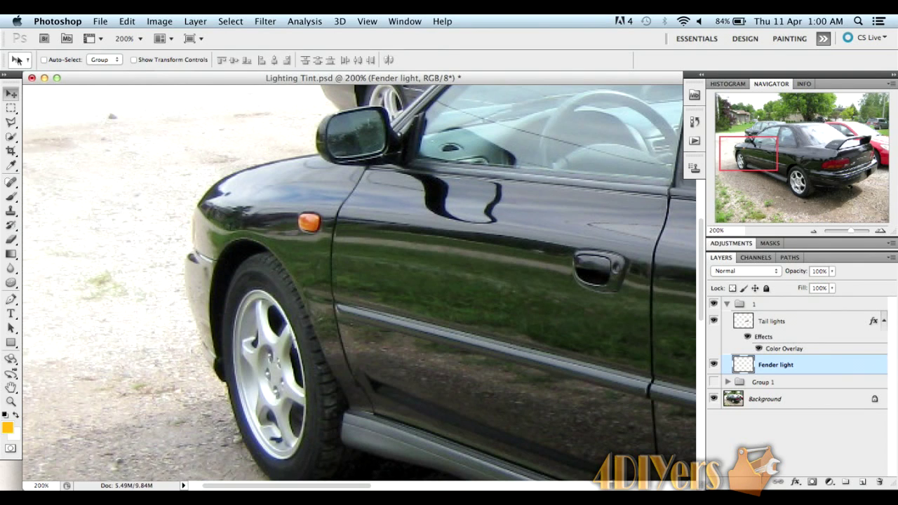
Step: Apply a Monochrome Channel Mixer to turn the fender light grey
{"action": "left_click", "coordinate": [160, 21]}
{"action": "mouse_move", "coordinate": [197, 65]}
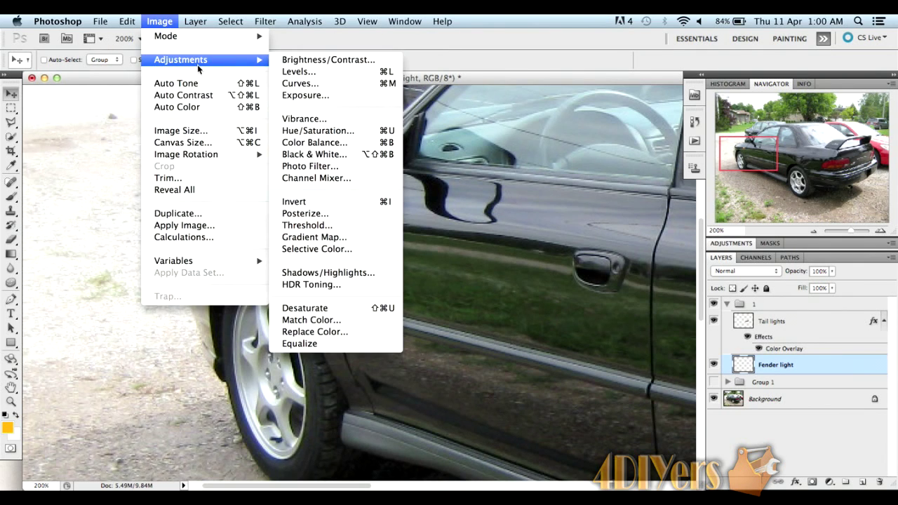
{"action": "left_click", "coordinate": [325, 177]}
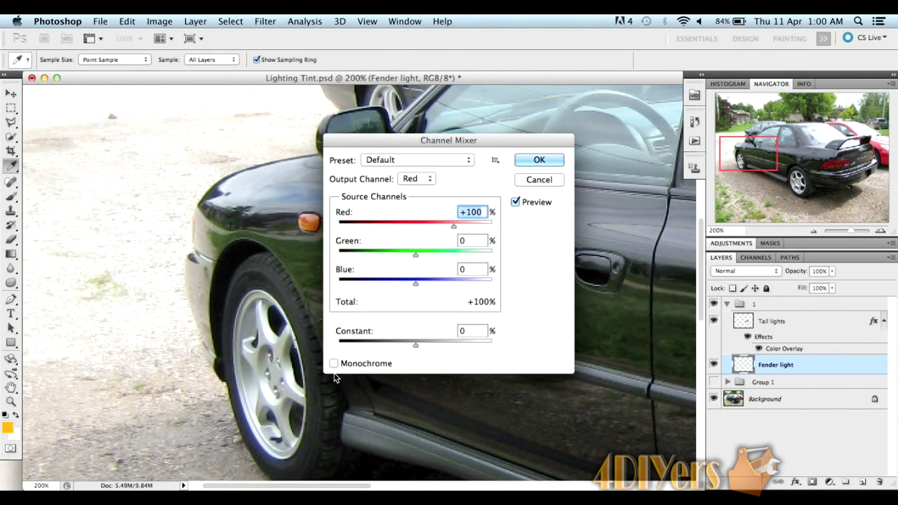
{"action": "left_click", "coordinate": [335, 364]}
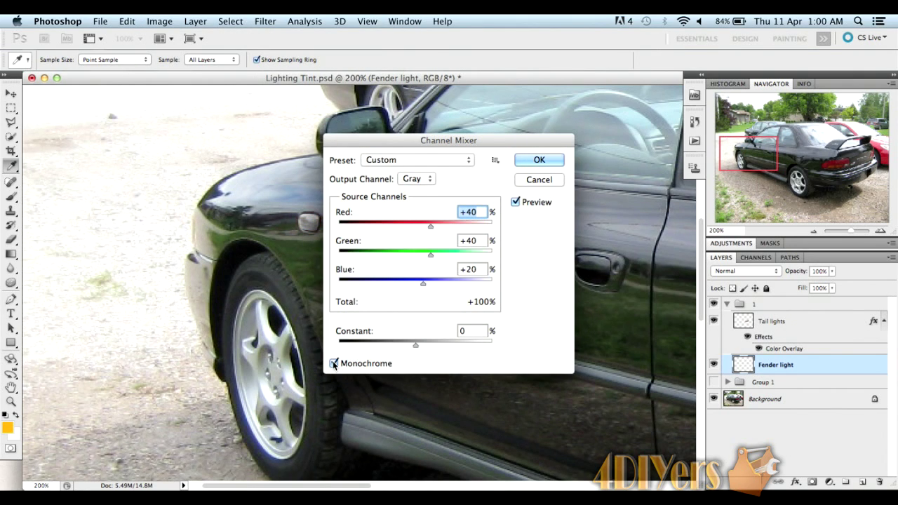
{"action": "left_click", "coordinate": [538, 160]}
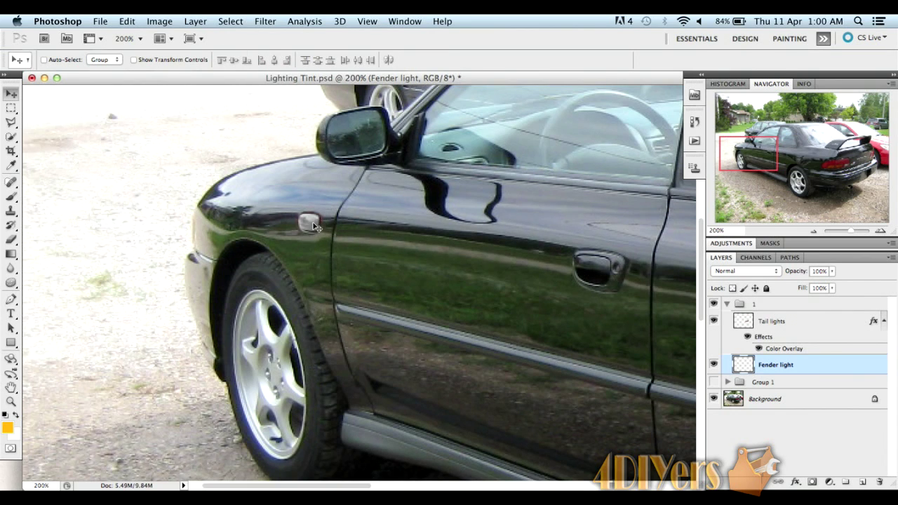
{"action": "left_click", "coordinate": [159, 22]}
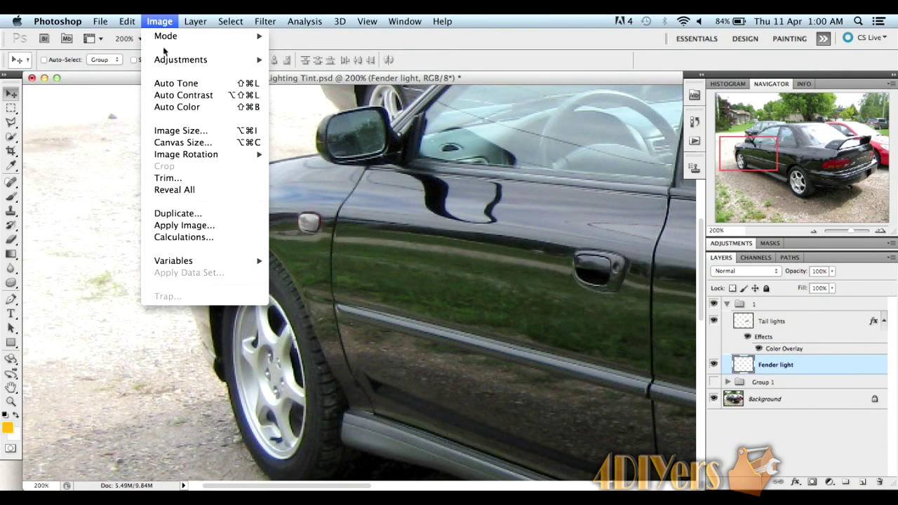
Step: Set Brightness 36 and Contrast 50 on the grey fender light, then zoom out
{"action": "mouse_move", "coordinate": [170, 61]}
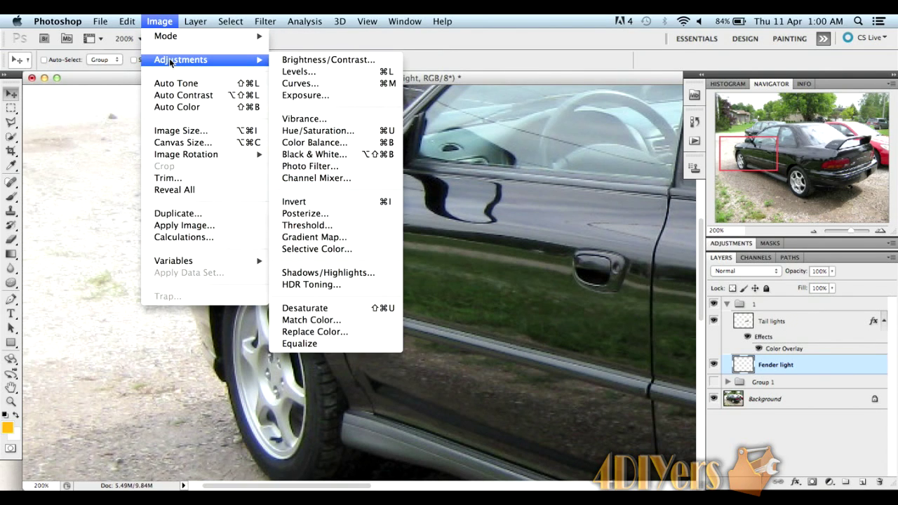
{"action": "left_click", "coordinate": [319, 61]}
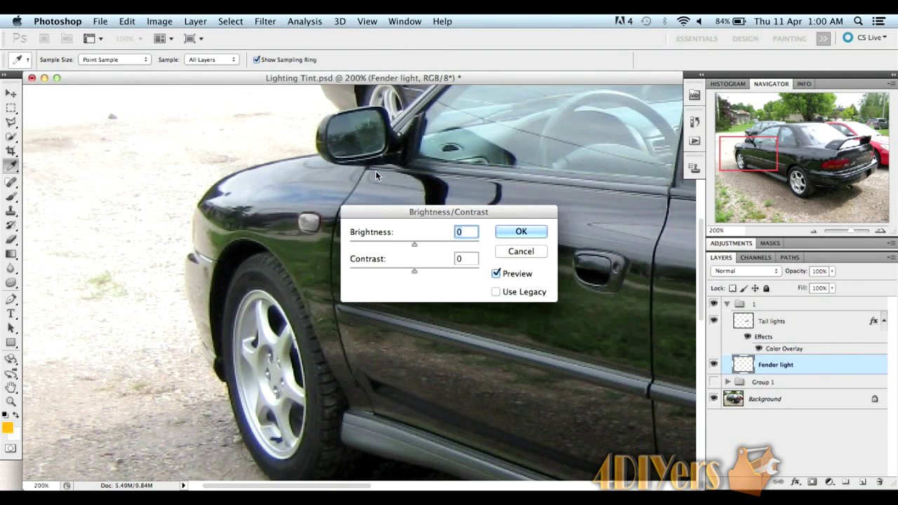
{"action": "left_click_drag", "start_coordinate": [429, 245], "coordinate": [433, 245]}
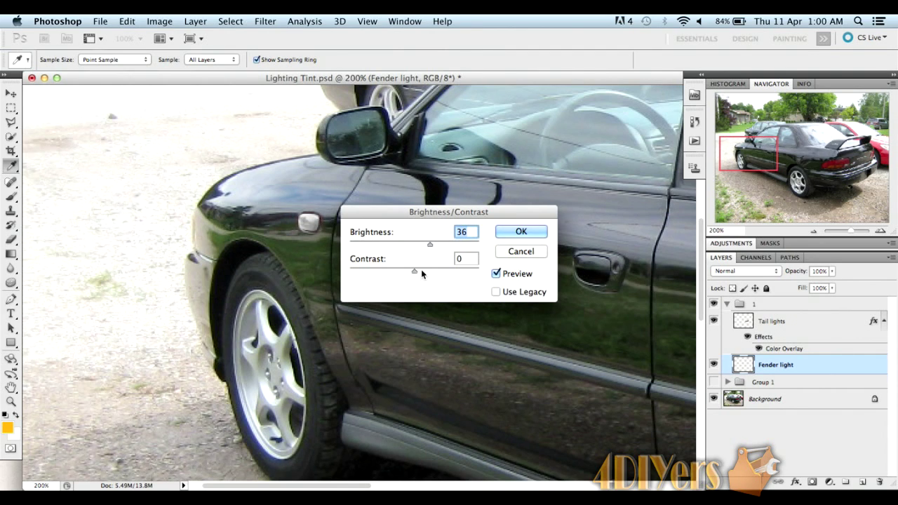
{"action": "left_click_drag", "start_coordinate": [411, 274], "coordinate": [446, 274]}
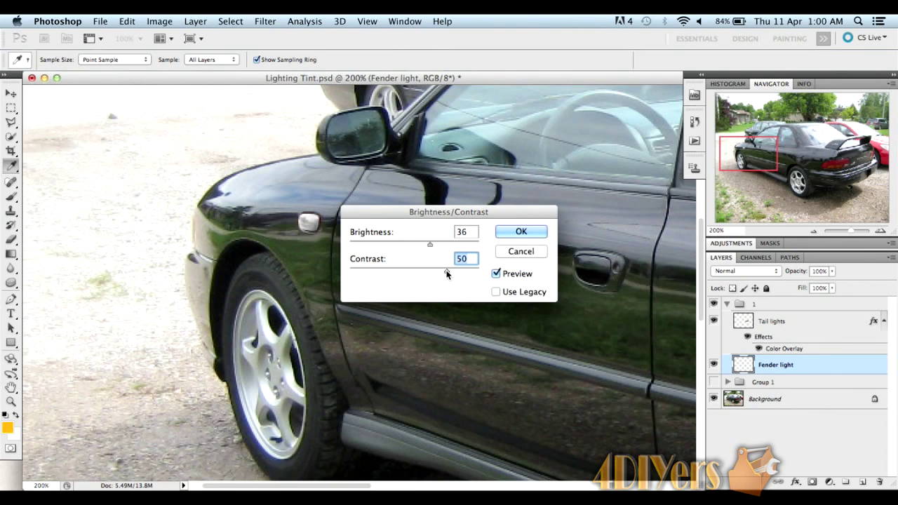
{"action": "left_click", "coordinate": [523, 232]}
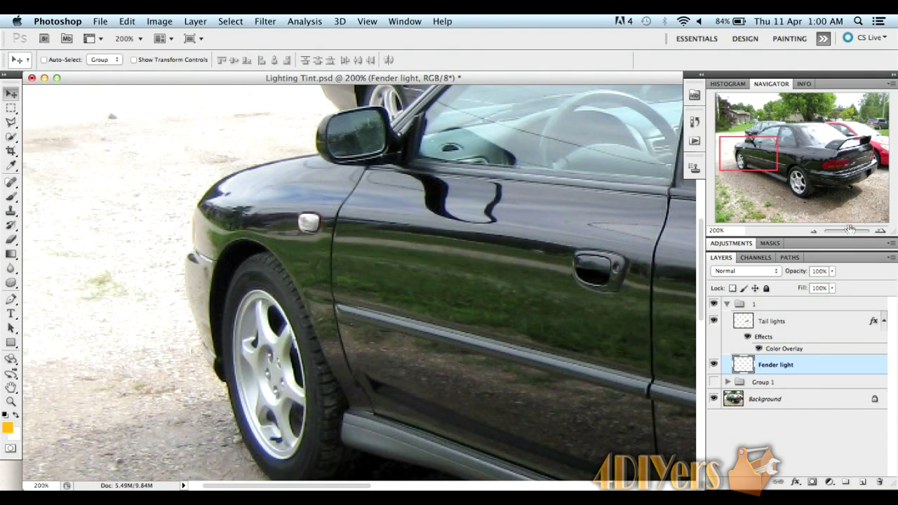
{"action": "left_click", "coordinate": [815, 230]}
{"action": "left_click", "coordinate": [815, 230]}
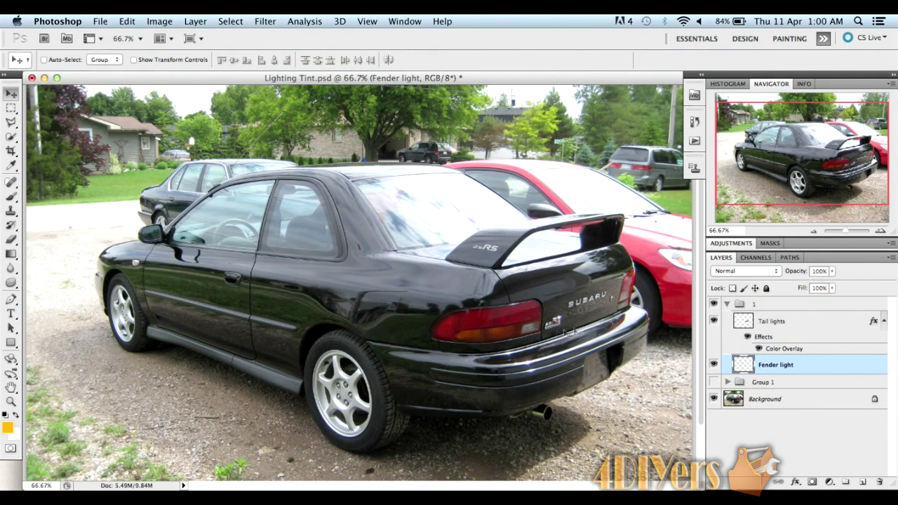
{"action": "left_click", "coordinate": [714, 320]}
{"action": "left_click", "coordinate": [714, 321]}
{"action": "left_click", "coordinate": [880, 231]}
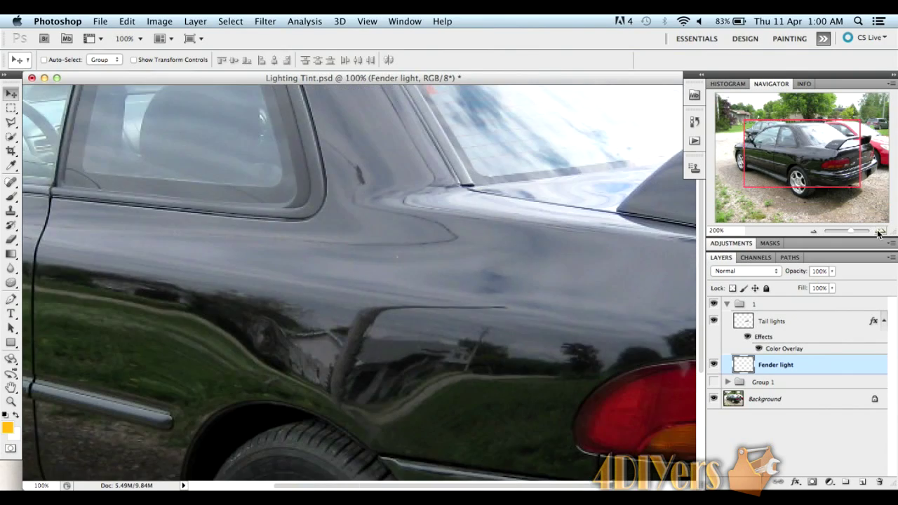
{"action": "key", "text": "super+equal"}
{"action": "left_click_drag", "start_coordinate": [809, 163], "coordinate": [770, 159]}
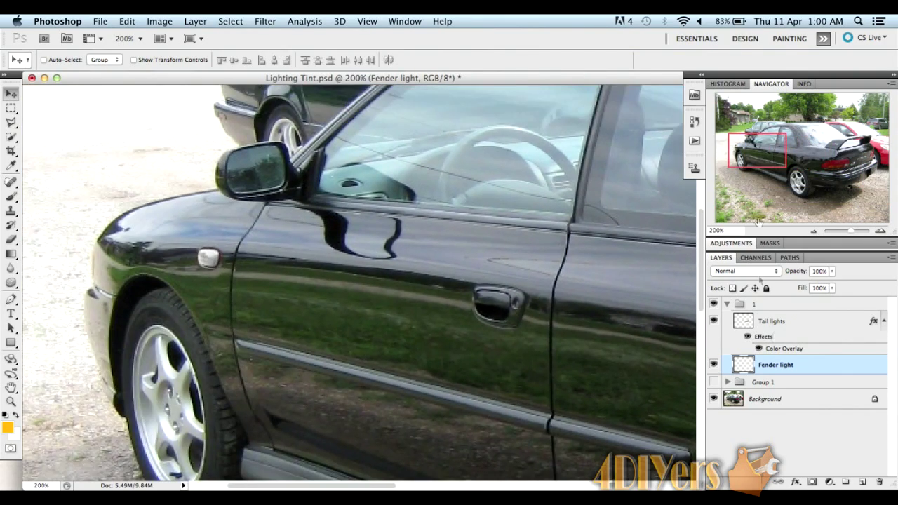